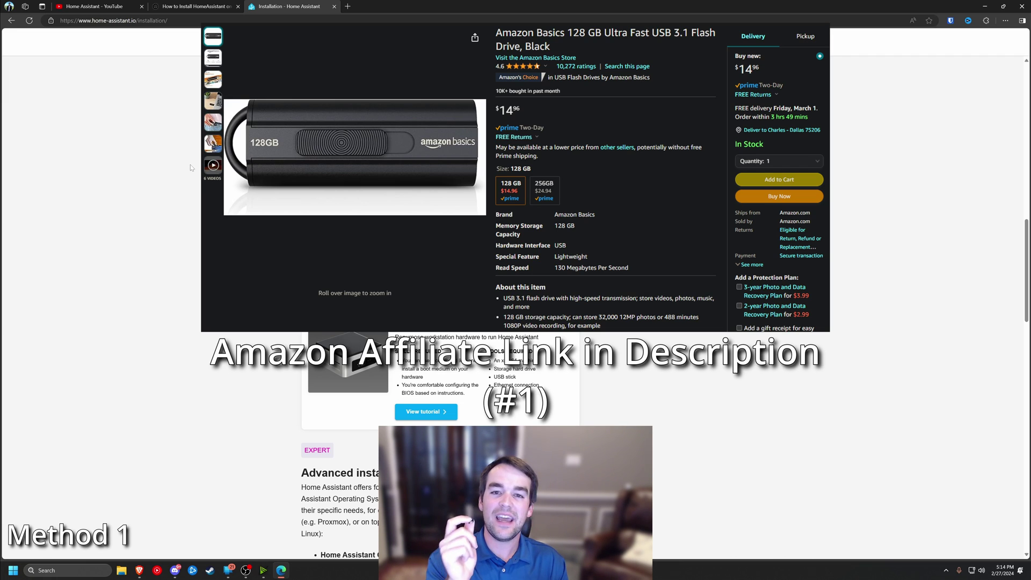
# Go back, open the x86-64 'View tutorial', then scroll through the How to Install HomeAssistant article
pyautogui.hotkey('alt', 'Left')
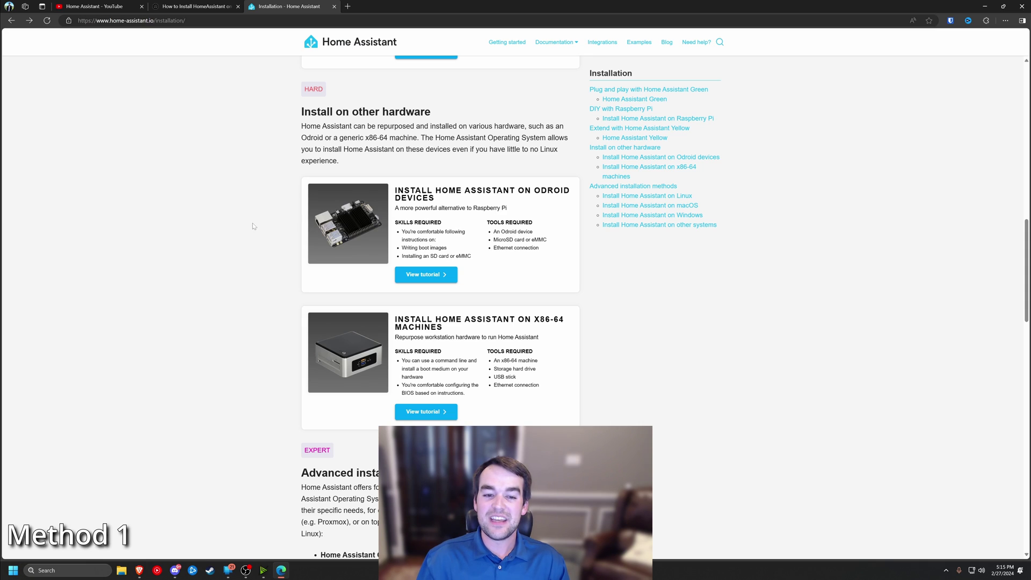
pyautogui.click(425, 412)
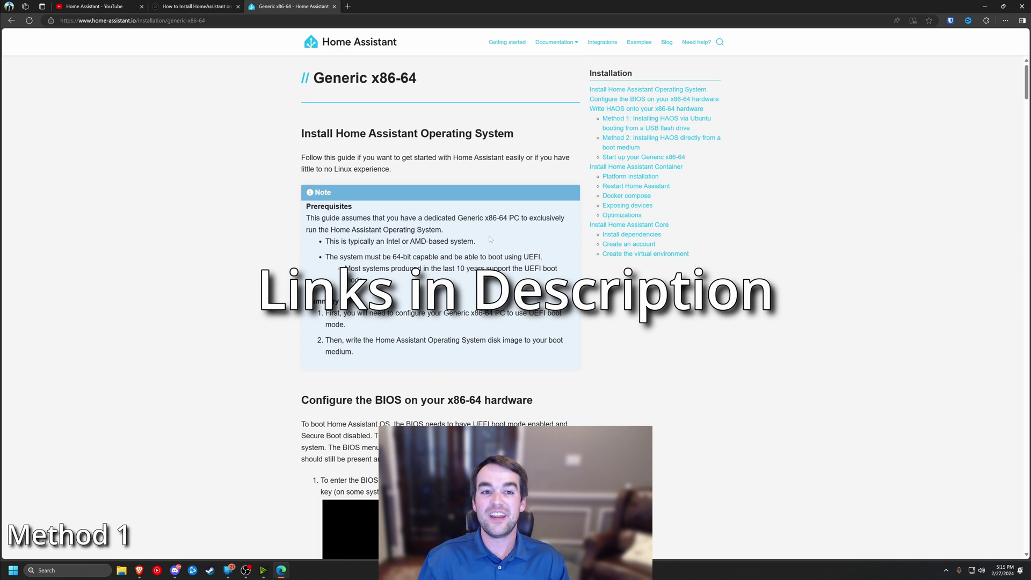
pyautogui.click(199, 6)
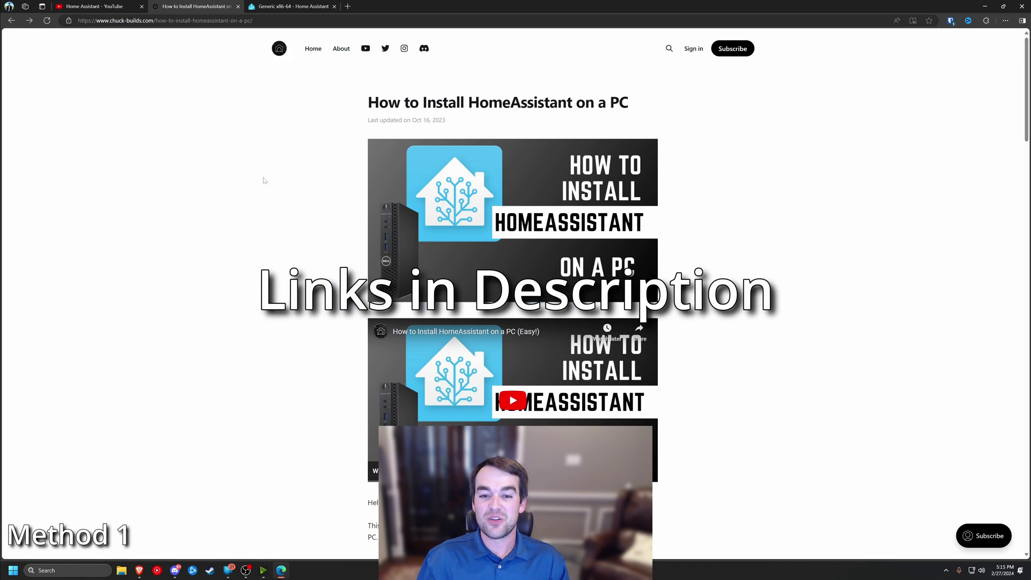
pyautogui.scroll(-10, 261, 172)
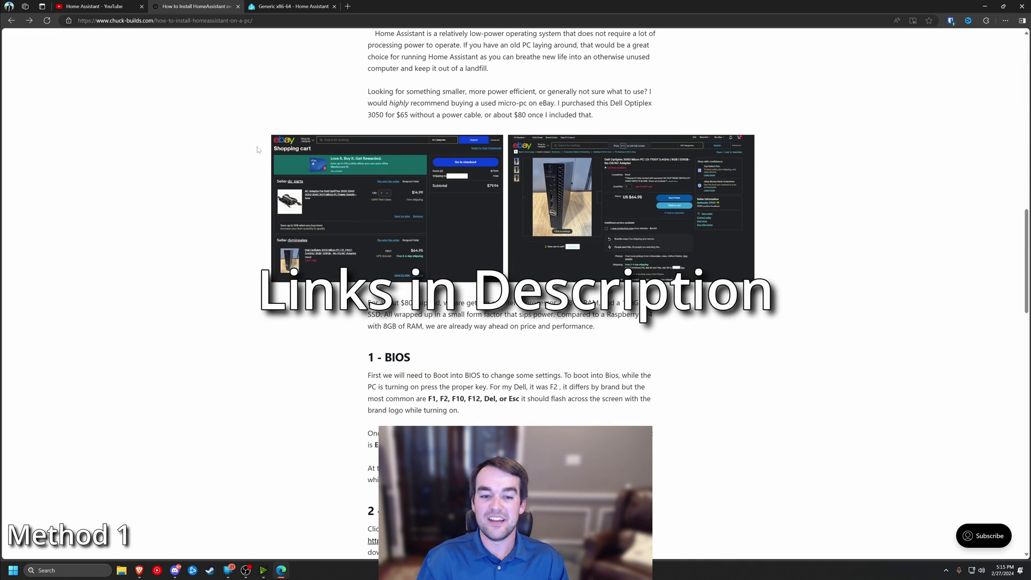
pyautogui.scroll(10, 245, 161)
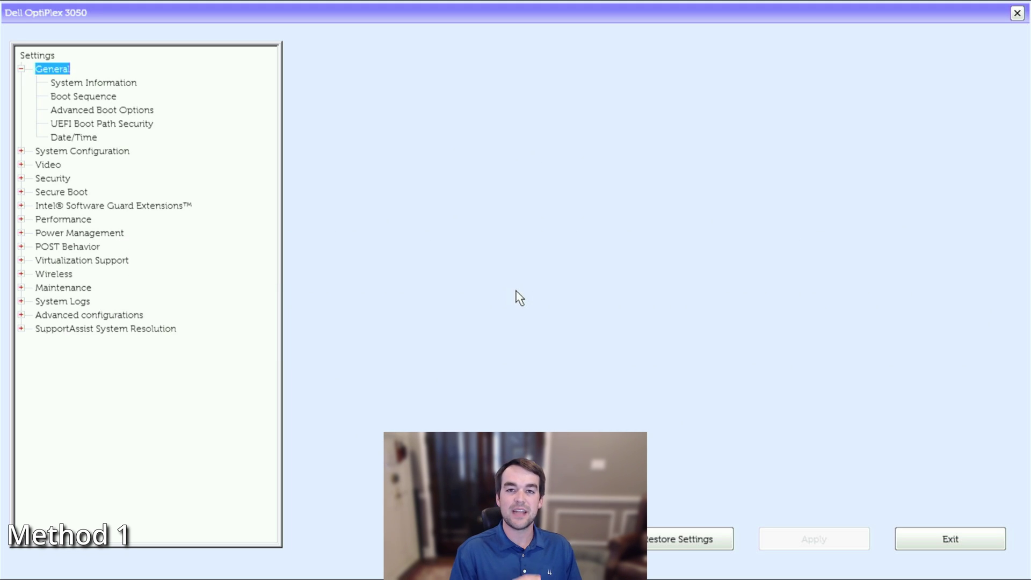
# Review the Boot Sequence, enabled processor cores, Intel SpeedStep and TurboBoost settings
pyautogui.click(64, 96)
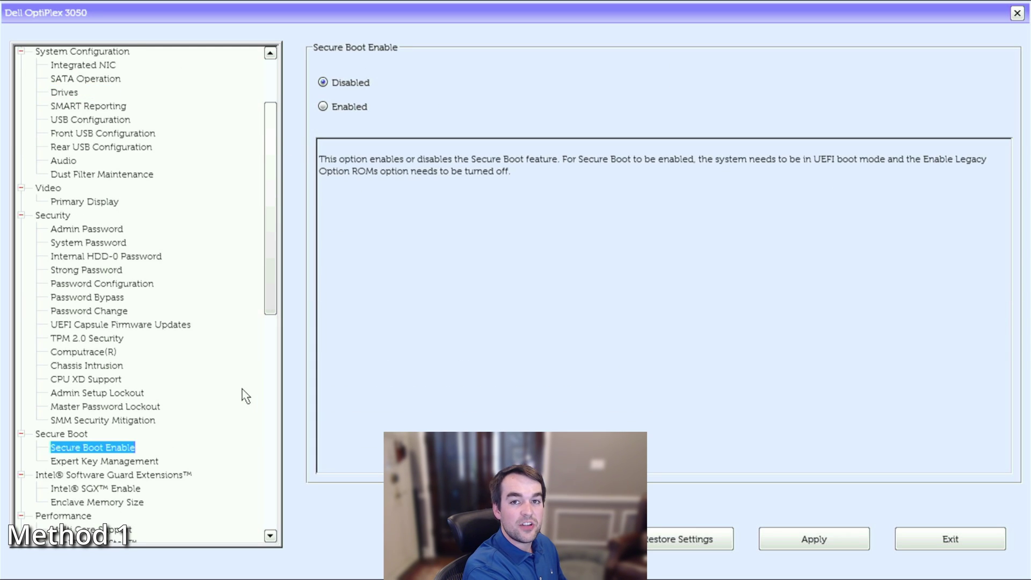
pyautogui.click(80, 177)
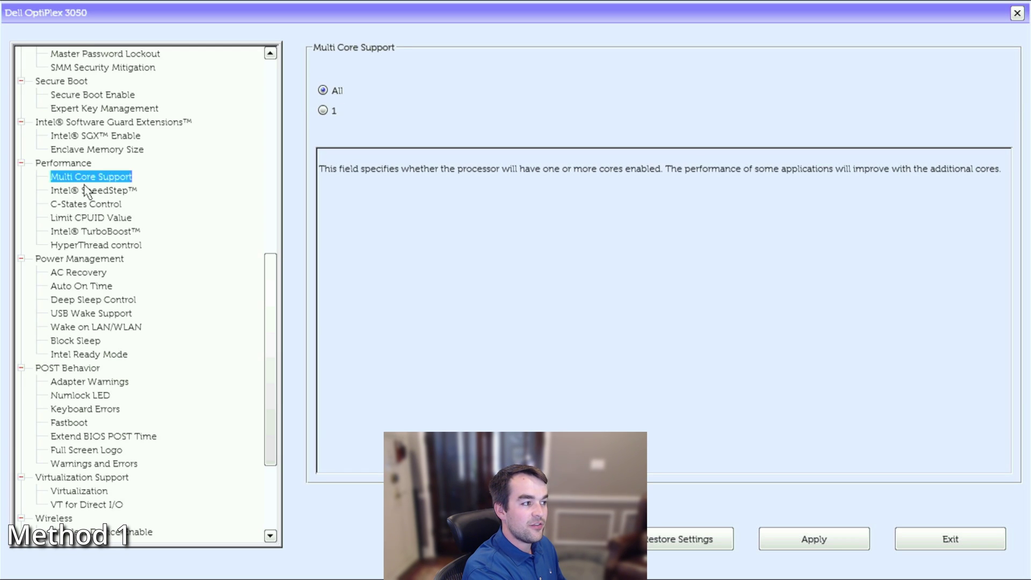
pyautogui.click(79, 191)
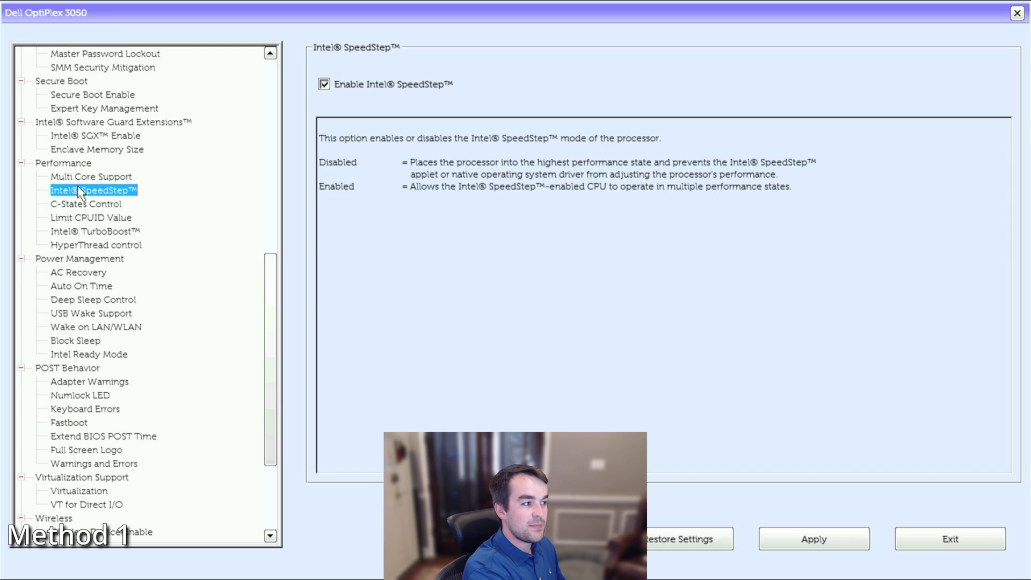
pyautogui.click(72, 232)
# Check the AC power-loss behaviour, Block Sleep and VT for Direct I/O, then apply the changes
pyautogui.click(86, 274)
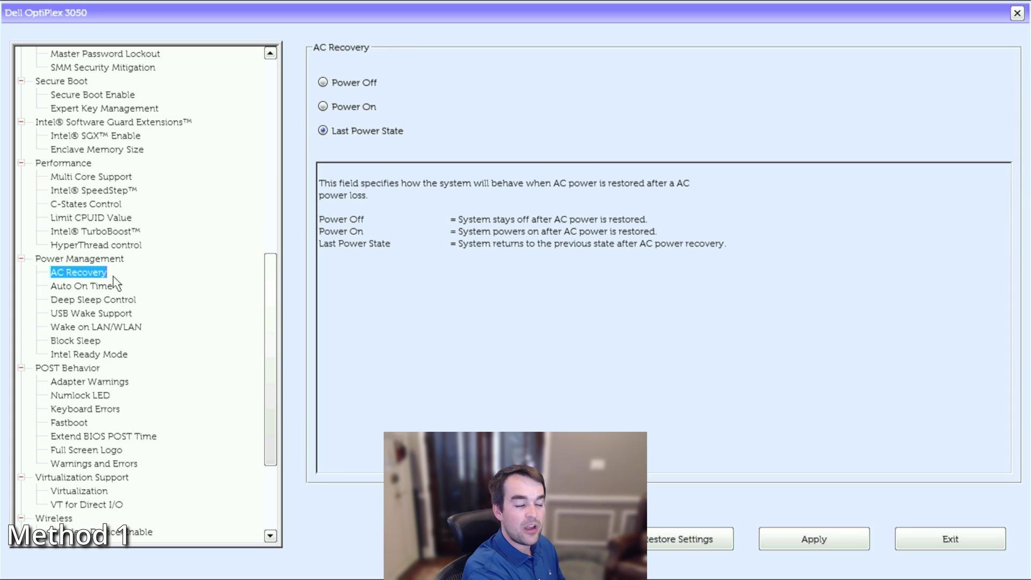
pyautogui.click(86, 344)
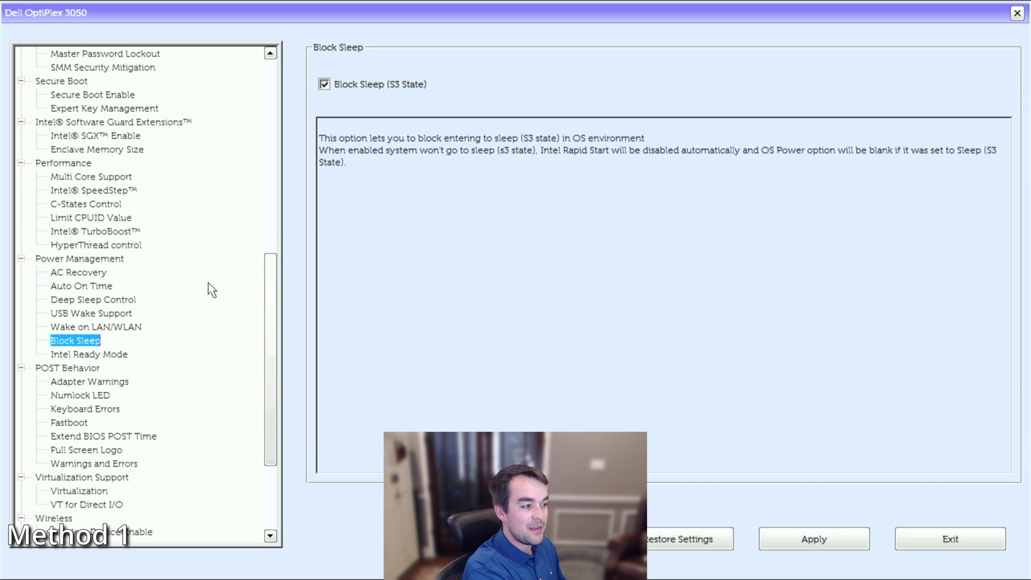
pyautogui.click(87, 504)
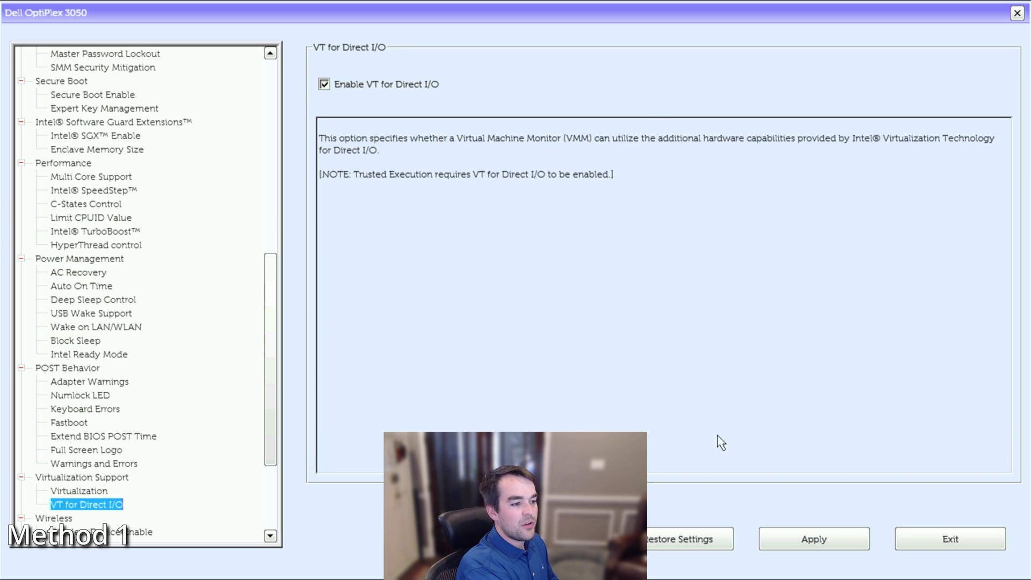
pyautogui.click(822, 540)
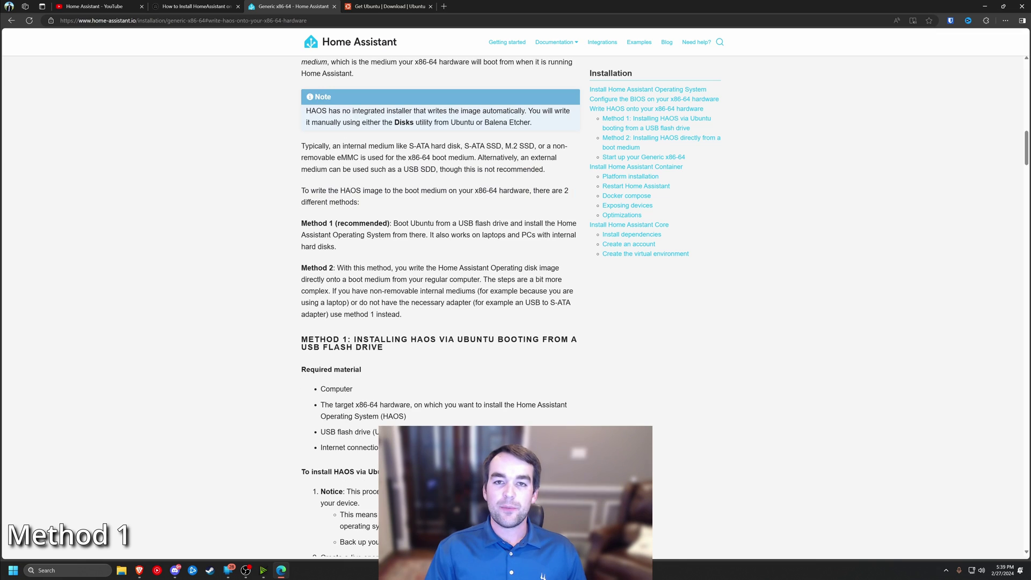
# From the Get Ubuntu tab, download the Ubuntu Desktop 22.04.4 LTS image
pyautogui.click(363, 6)
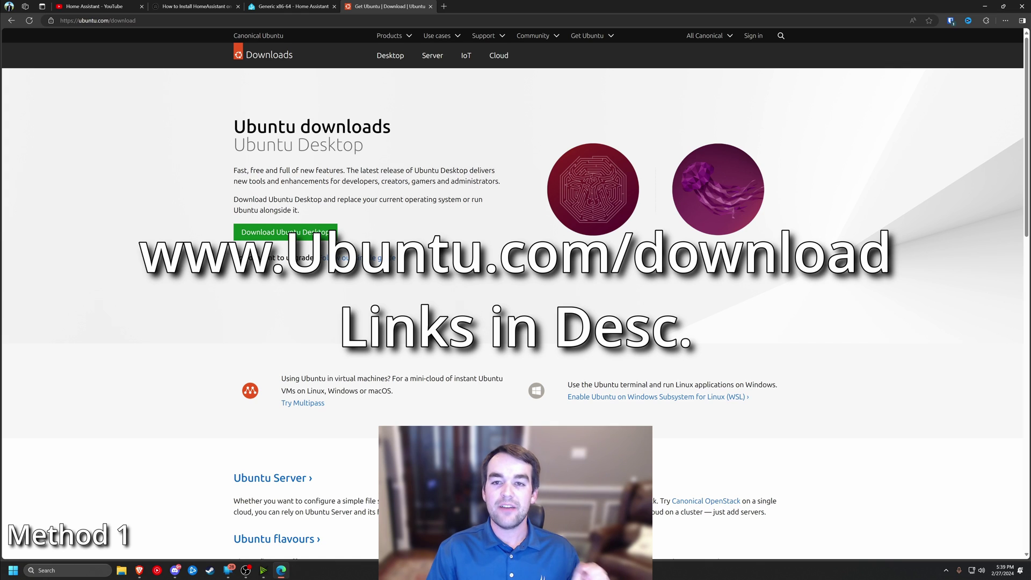
pyautogui.click(285, 232)
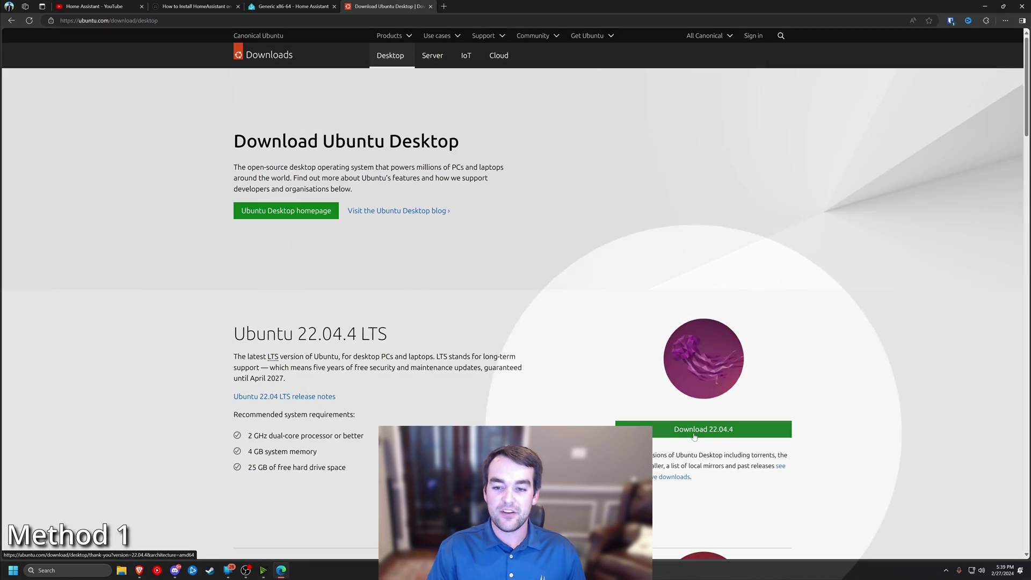
pyautogui.click(694, 436)
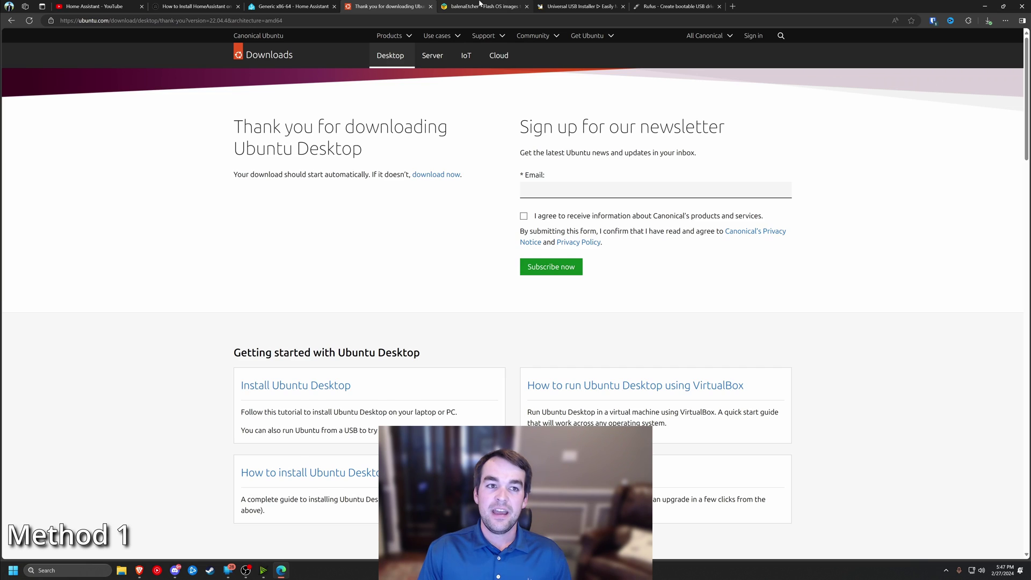
# Compare the balenaEtcher page with the Universal USB Installer tab, ending back on balenaEtcher
pyautogui.click(480, 3)
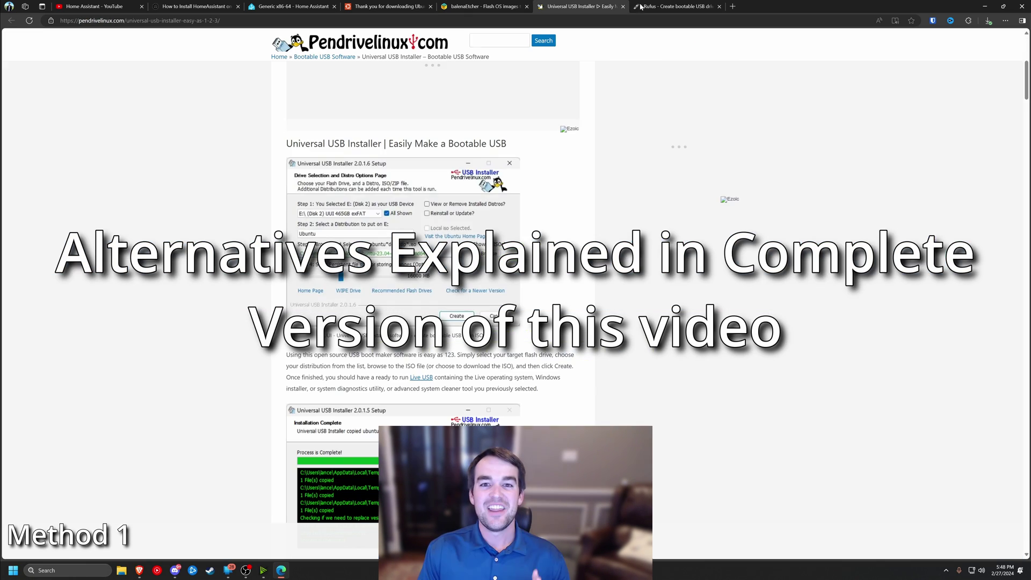
pyautogui.click(580, 6)
pyautogui.click(524, 5)
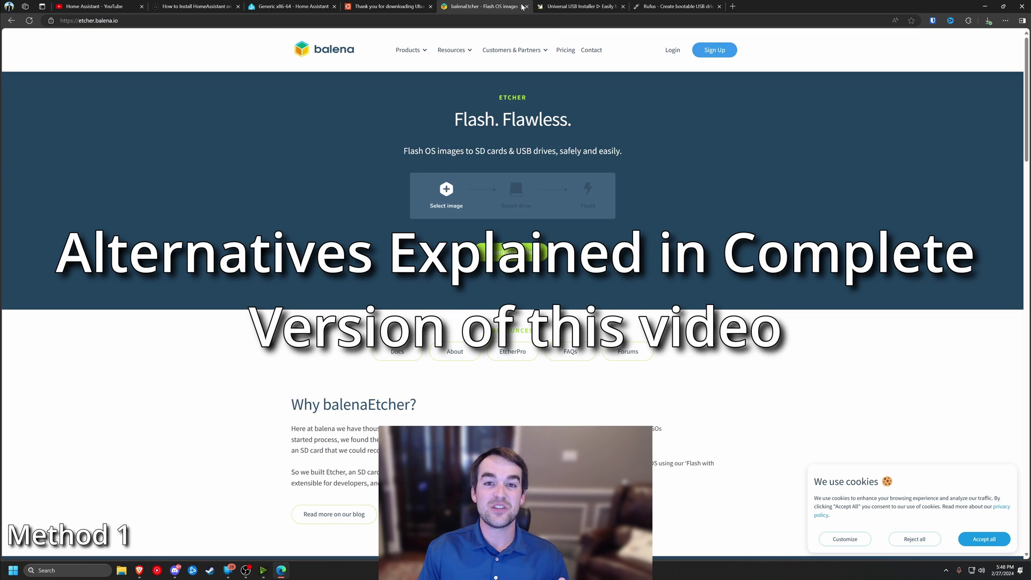
# Get Etcher and choose the downloaded Ubuntu 22.04.4 ISO as the image to flash
pyautogui.click(529, 256)
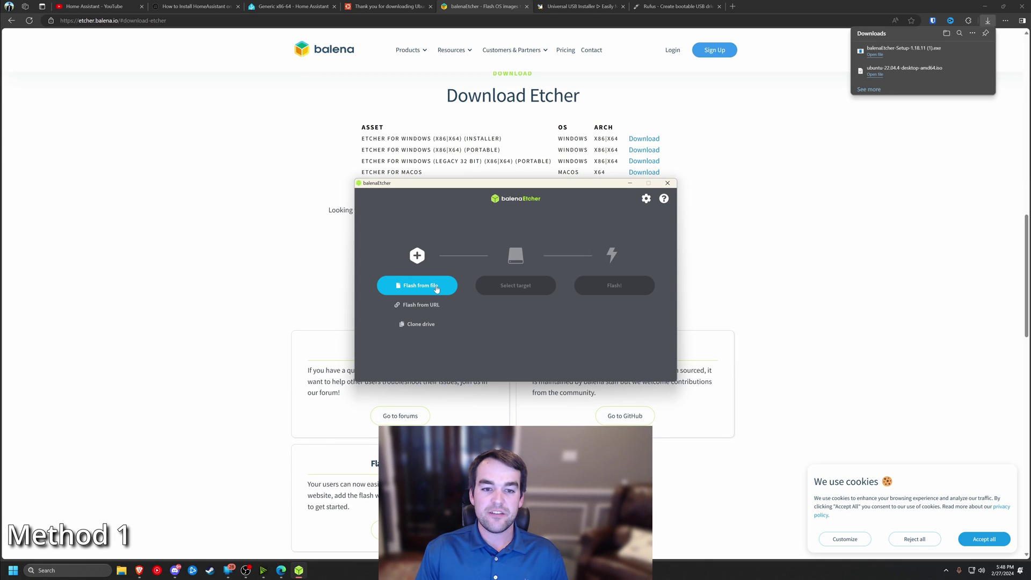
pyautogui.click(434, 287)
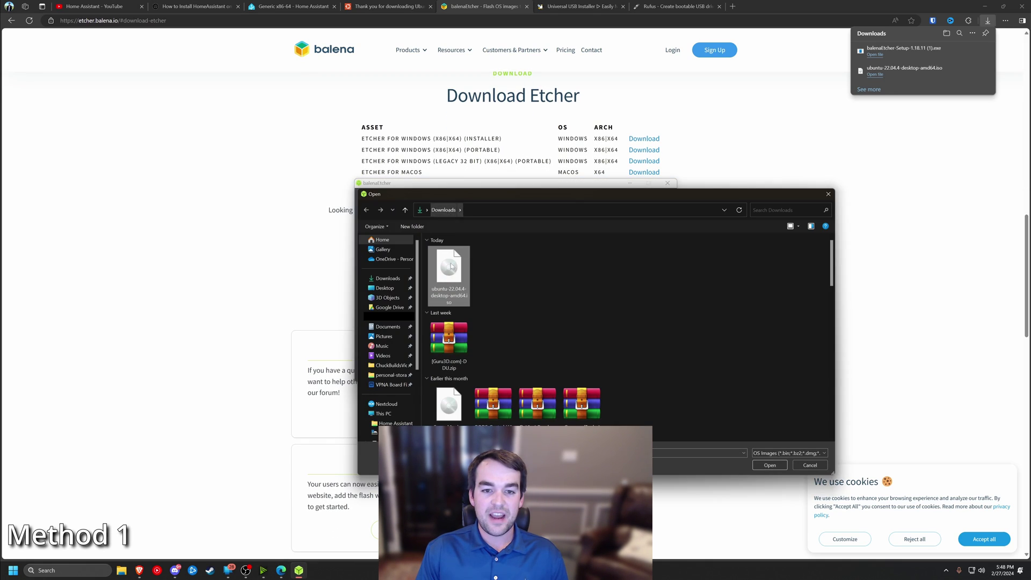
pyautogui.click(771, 465)
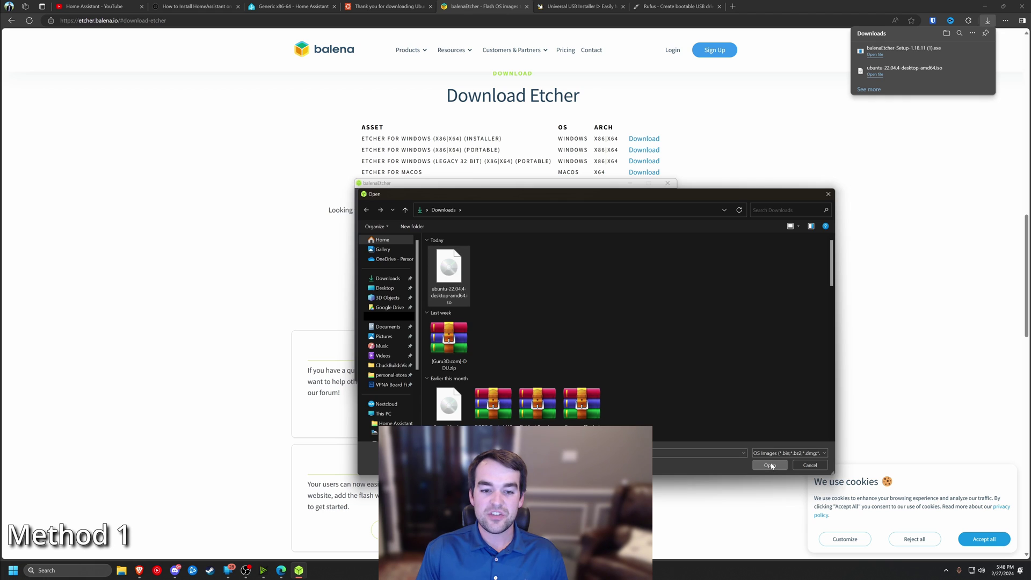
# Select the 30.8 GB SanDisk USB drive as the flash target
pyautogui.click(527, 289)
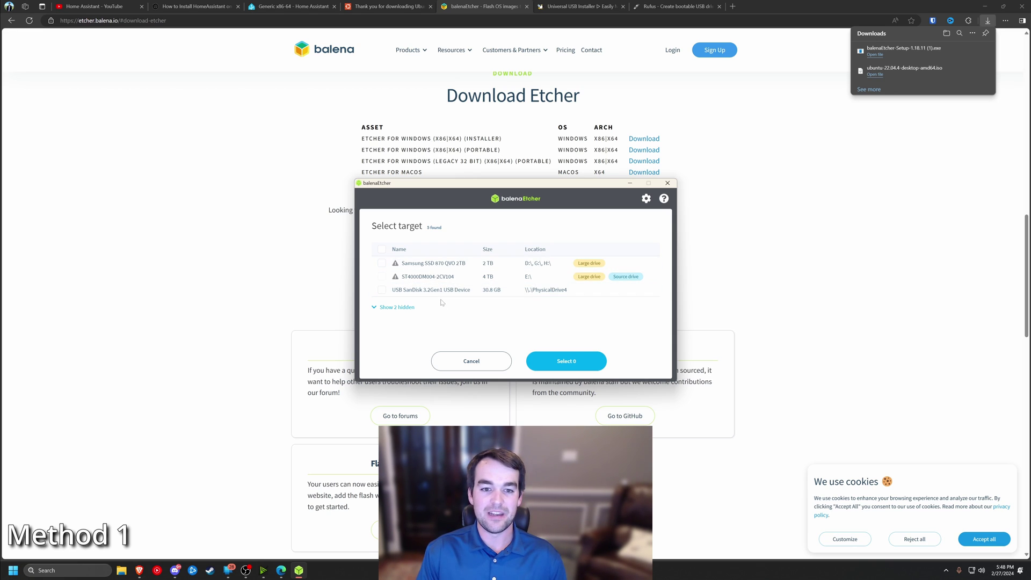
pyautogui.click(383, 293)
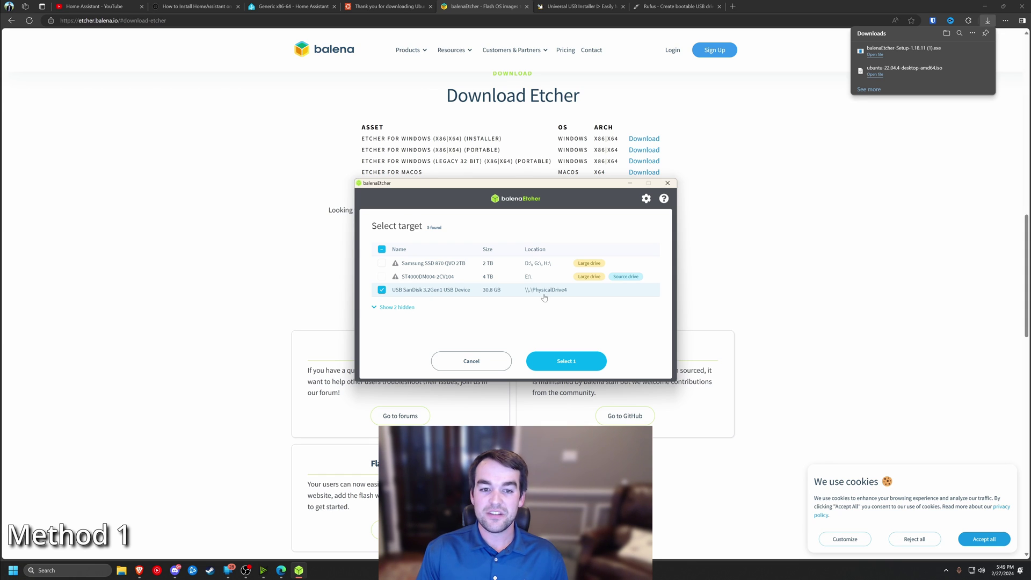
pyautogui.click(555, 362)
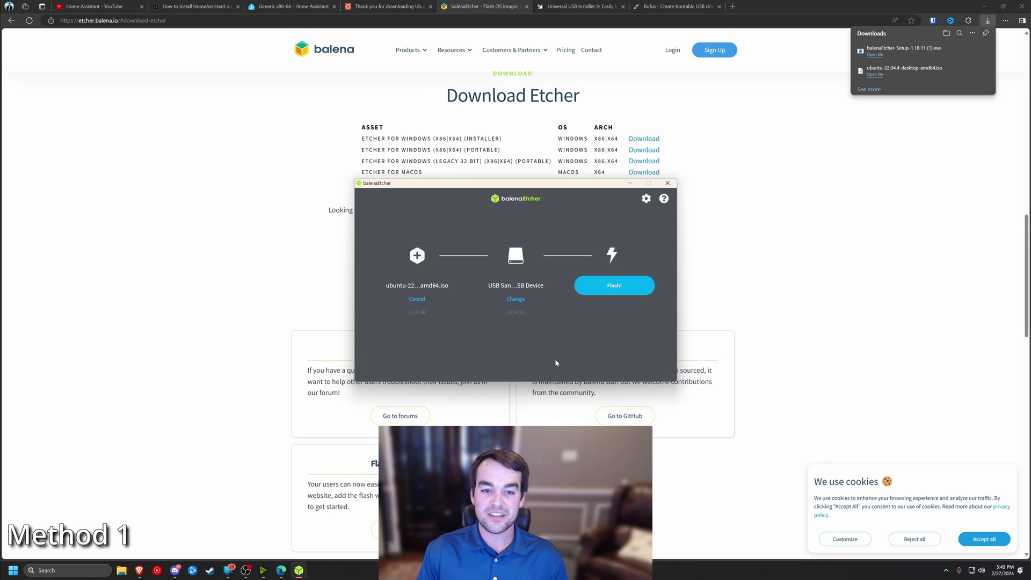
# Flash the Ubuntu ISO onto the SanDisk USB until 'Flash Completed!' appears
pyautogui.click(614, 285)
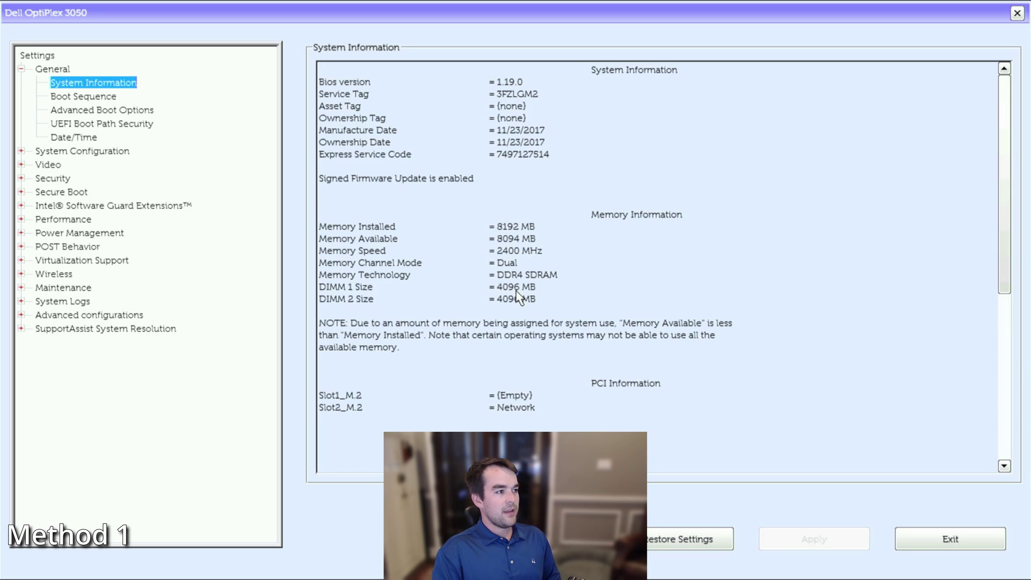
# In BIOS Boot Sequence, move UEFI: USB above proxmox, then apply and confirm
pyautogui.press('Down')
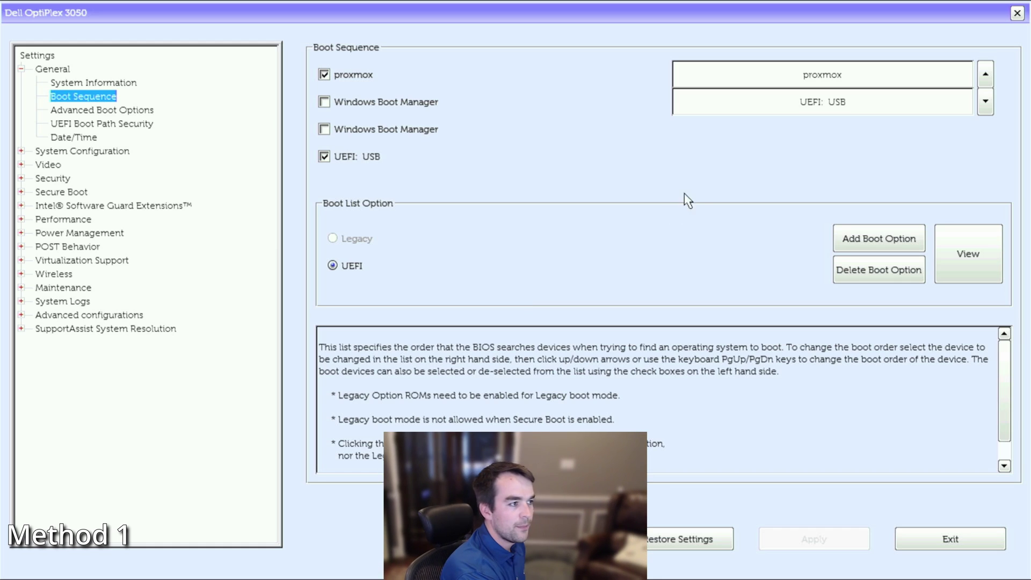
pyautogui.click(850, 102)
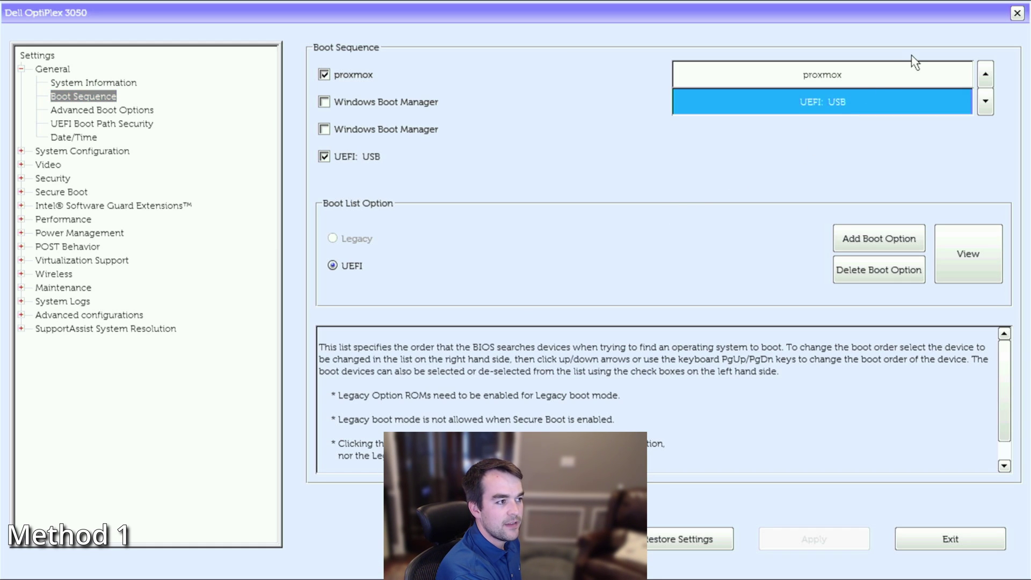
pyautogui.click(986, 74)
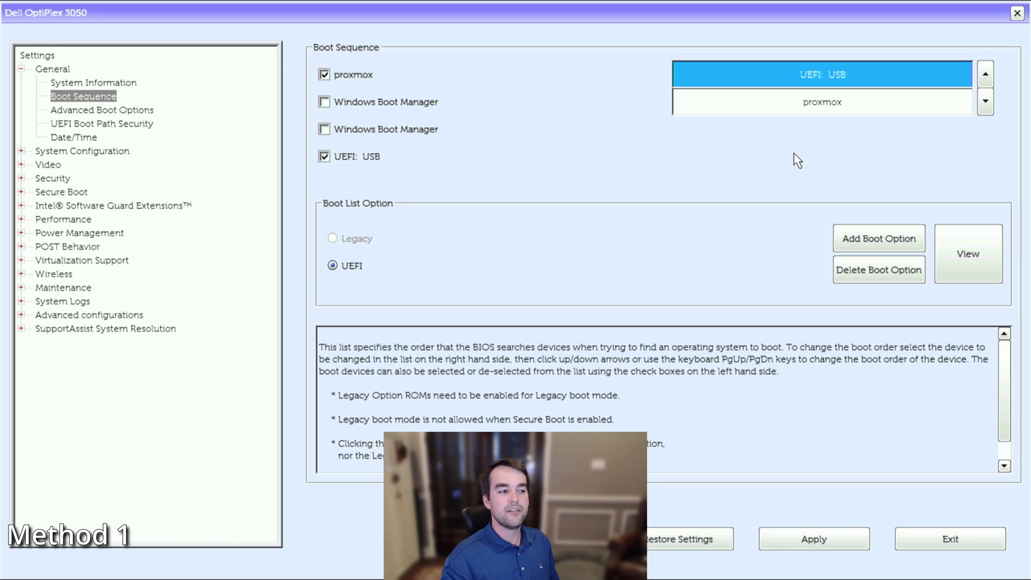
pyautogui.click(790, 538)
pyautogui.click(646, 395)
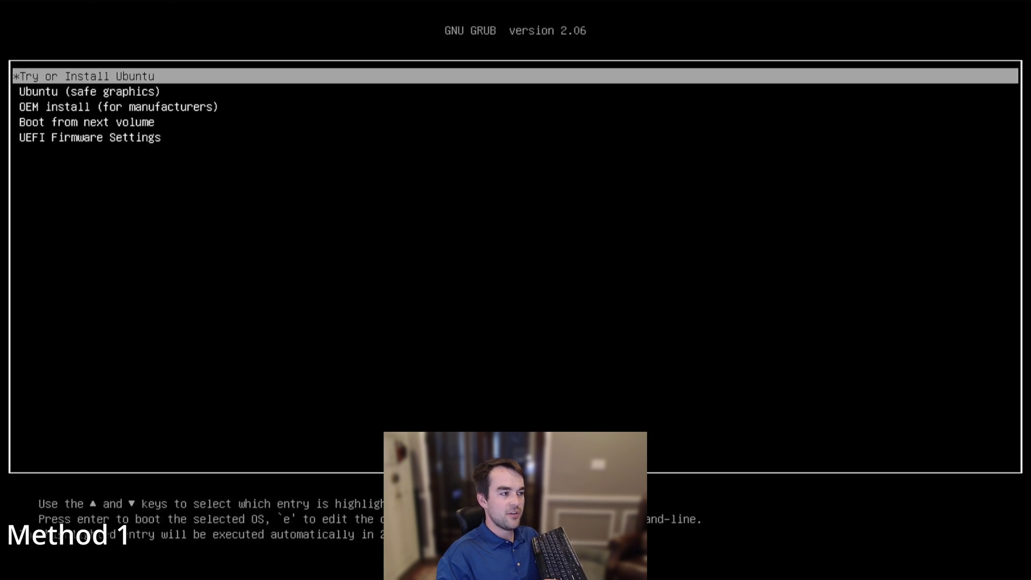
# Boot 'Try or Install Ubuntu' from GRUB and choose Try Ubuntu
pyautogui.press('Return')
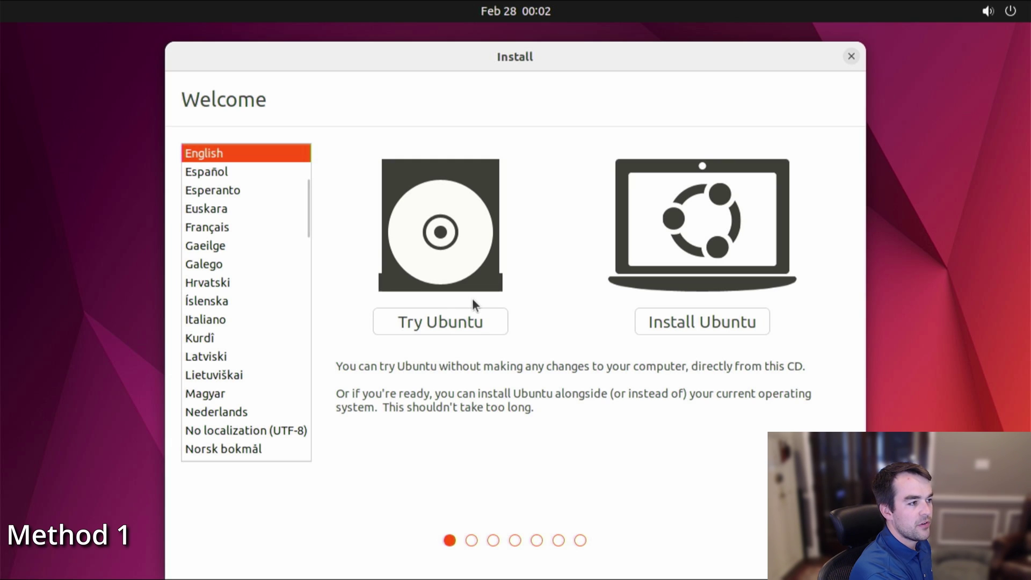
pyautogui.click(473, 310)
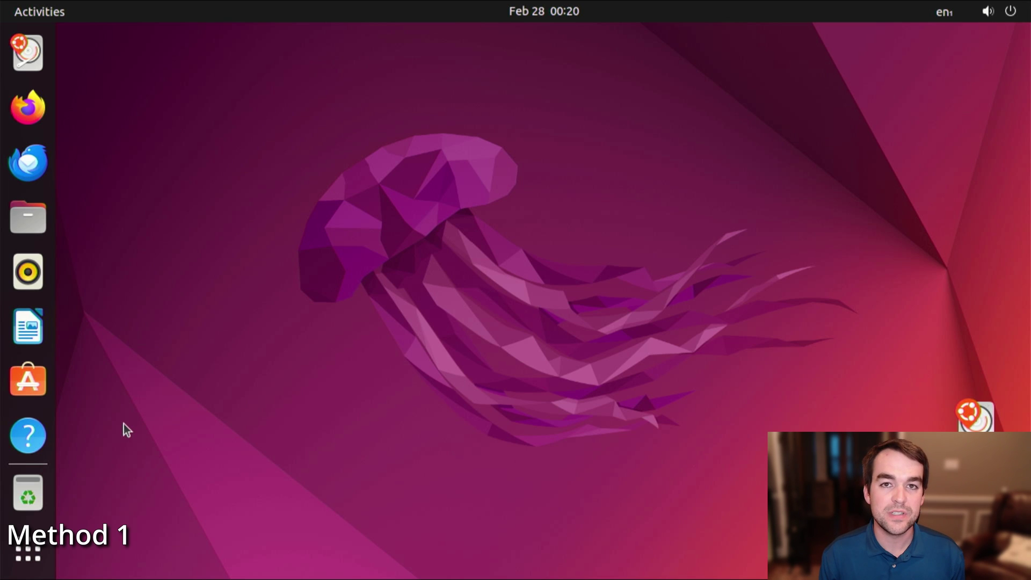
# Launch Firefox, load homeassistant.io and go to Getting started > Installation
pyautogui.click(32, 110)
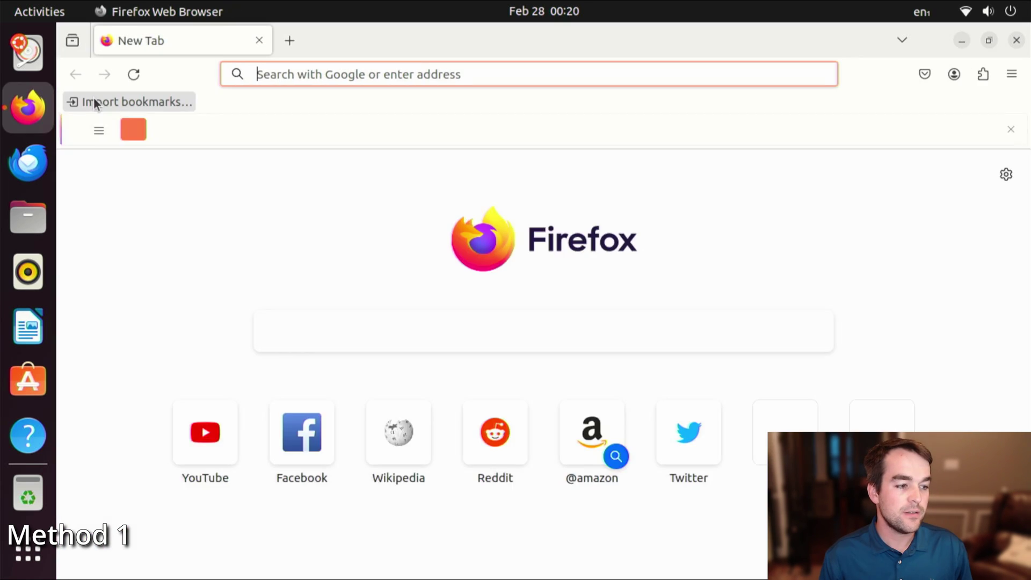
pyautogui.write('homeass')
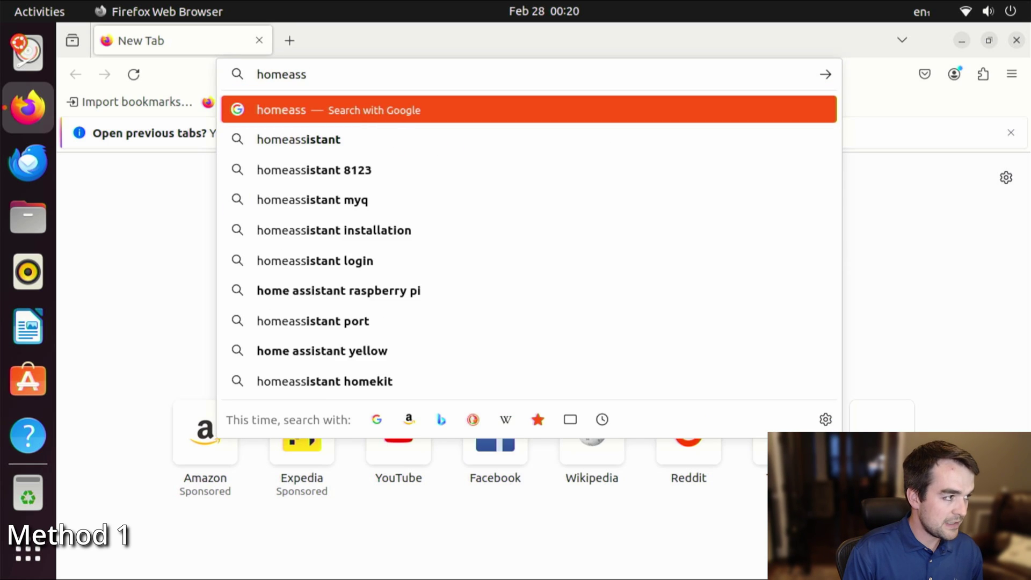
pyautogui.write('istant.io')
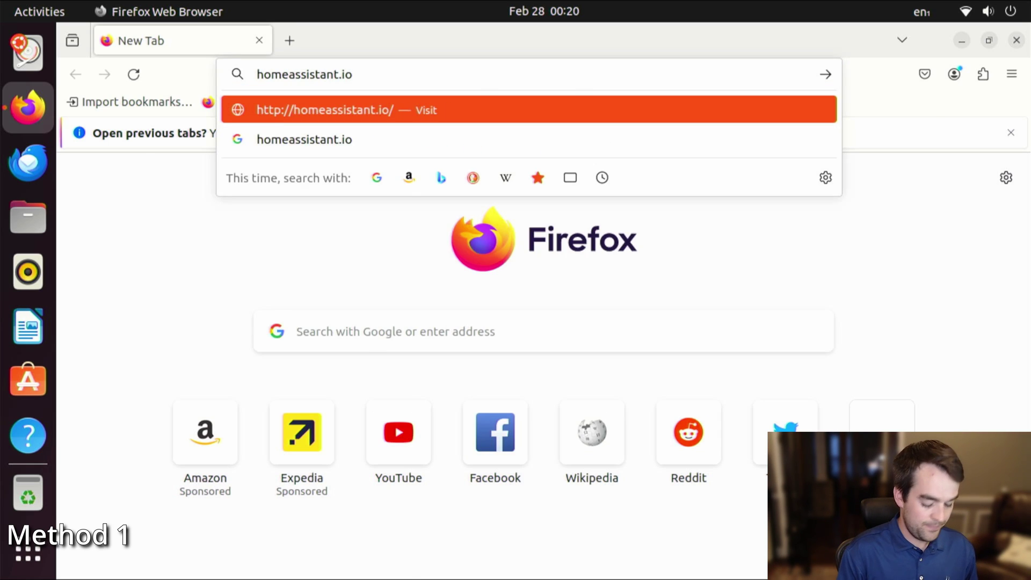
pyautogui.press('Return')
pyautogui.click(561, 127)
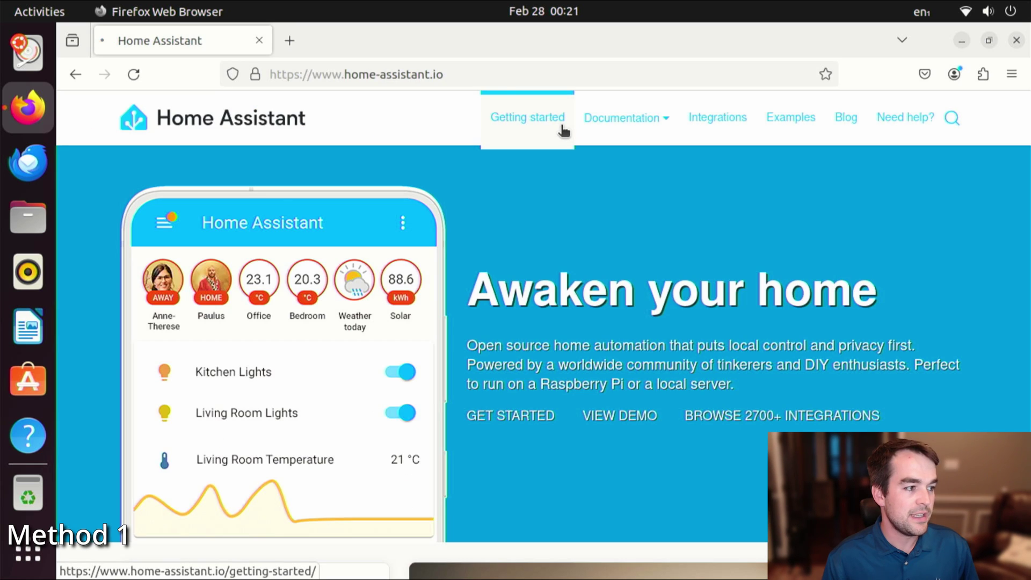
pyautogui.moveTo(616, 171)
pyautogui.click(752, 212)
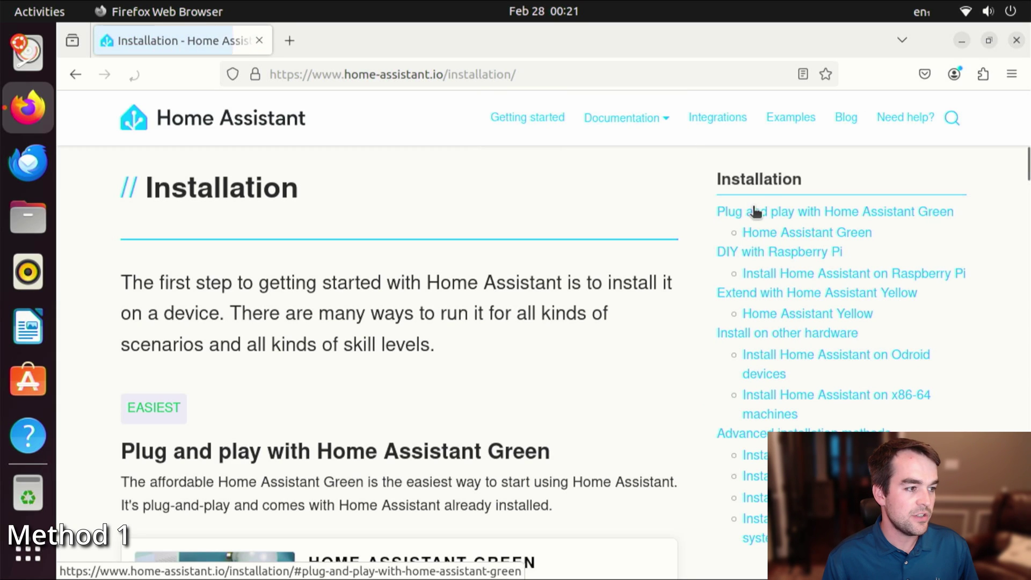
# Open the generic x86-64 tutorial and download haos_generic-x86-64-12.0.img.xz
pyautogui.scroll(-2, 782, 321)
pyautogui.click(781, 319)
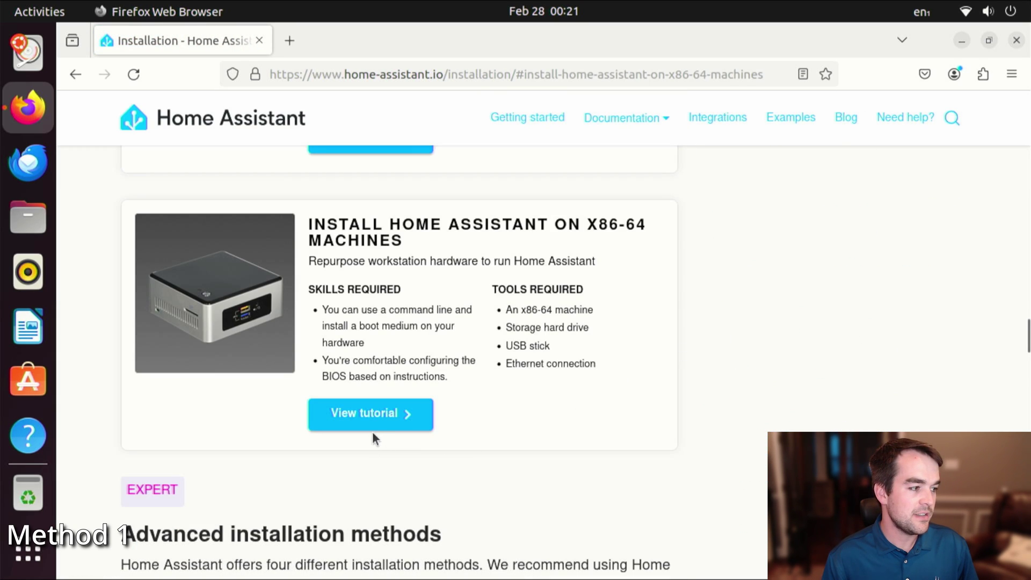
pyautogui.click(365, 416)
pyautogui.scroll(-7, 492, 330)
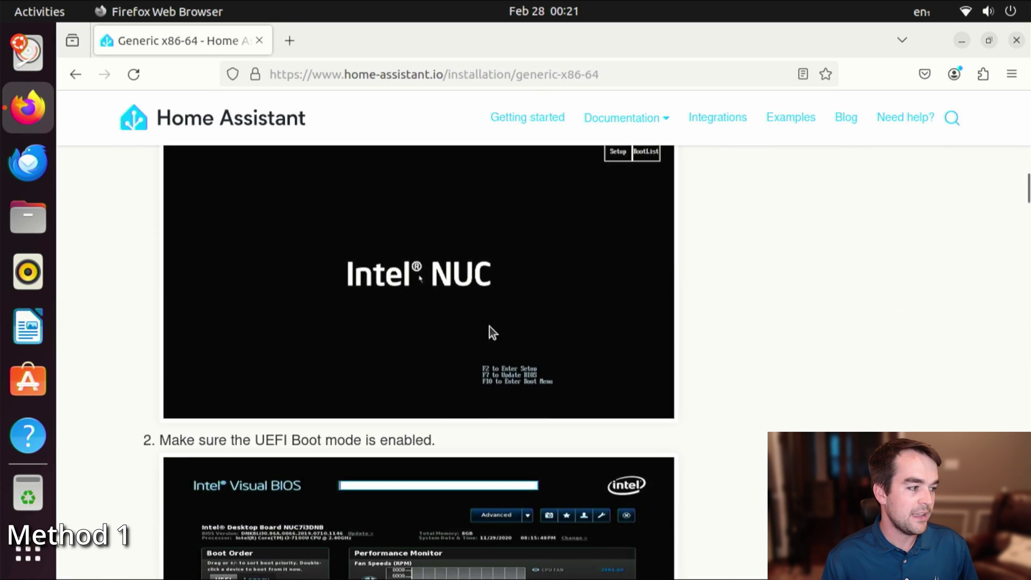
pyautogui.scroll(-20, 493, 330)
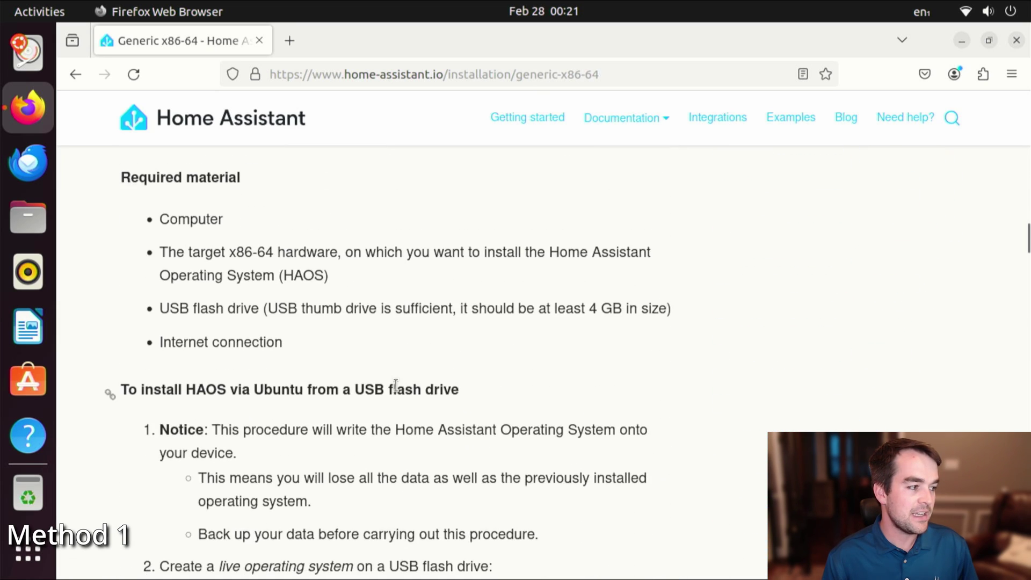
pyautogui.scroll(-3, 395, 385)
pyautogui.scroll(-5, 375, 411)
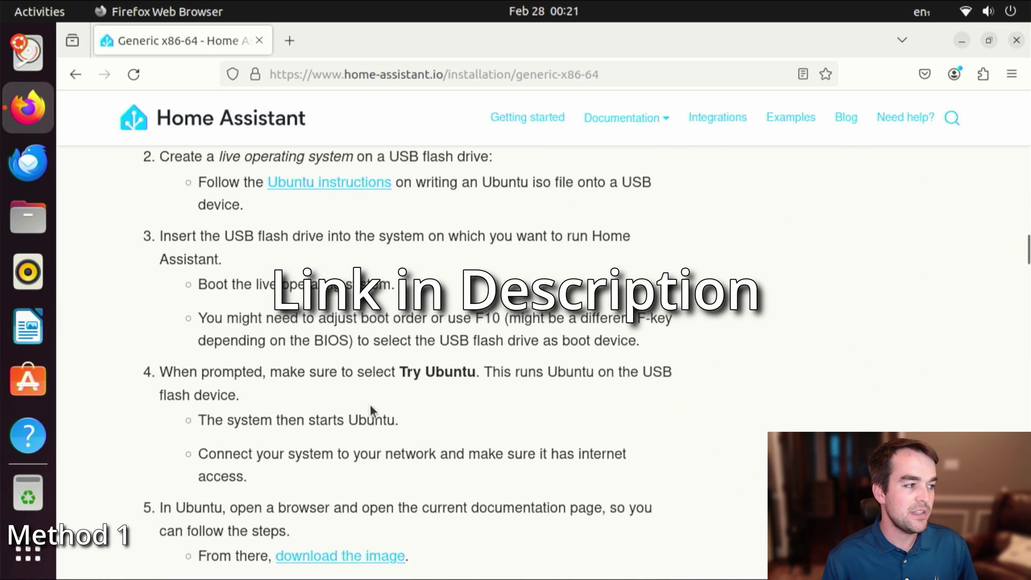
pyautogui.scroll(-3, 370, 410)
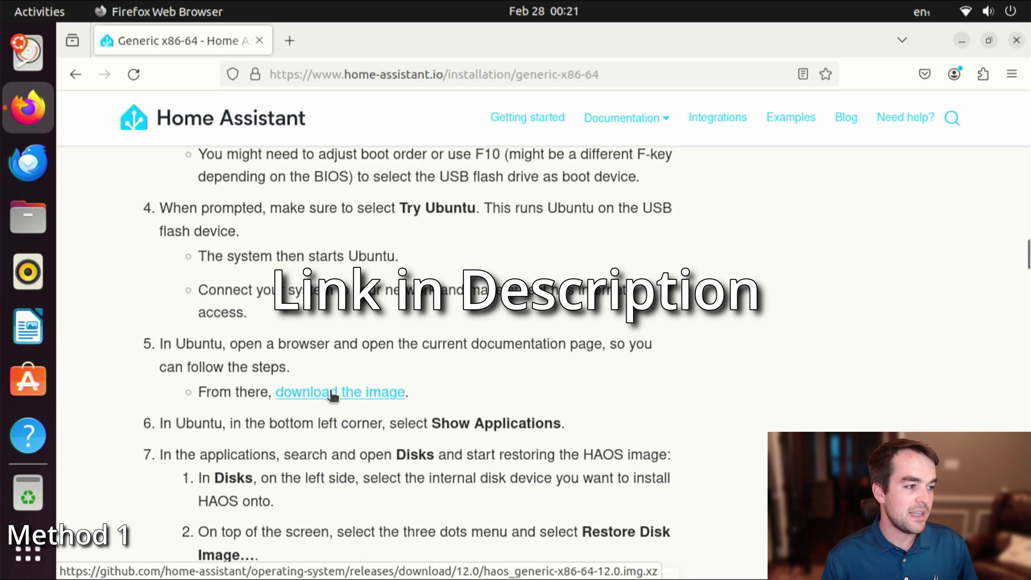
pyautogui.click(333, 393)
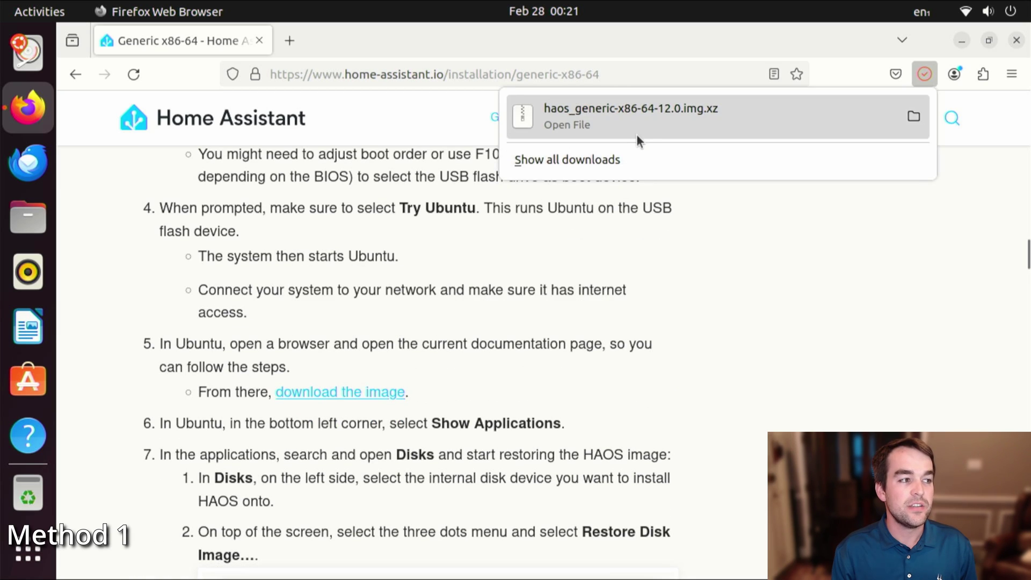
# Restore the downloaded HAOS image onto the 128 GB Disk in Disks, confirming the overwrite
pyautogui.click(635, 136)
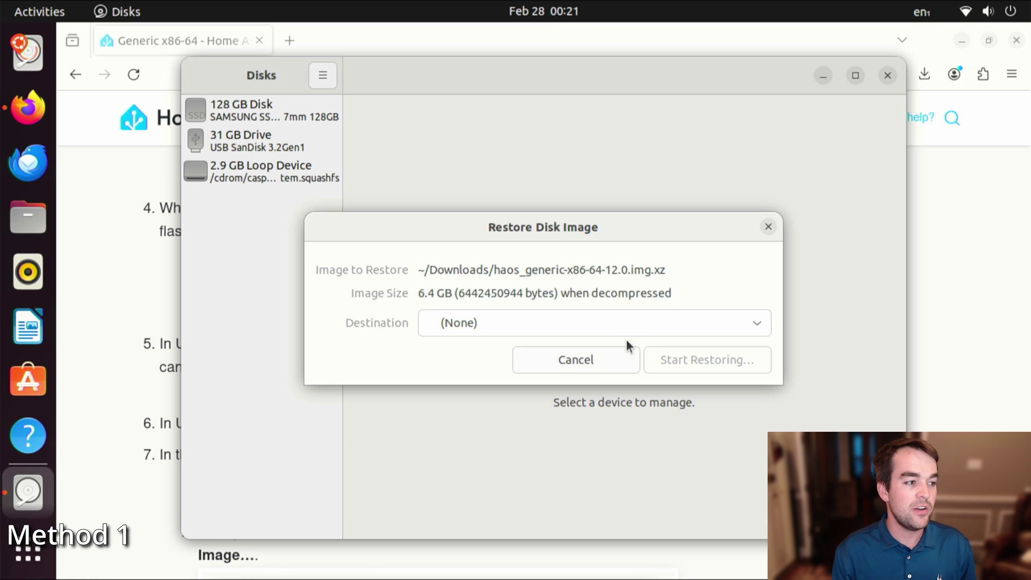
pyautogui.click(623, 331)
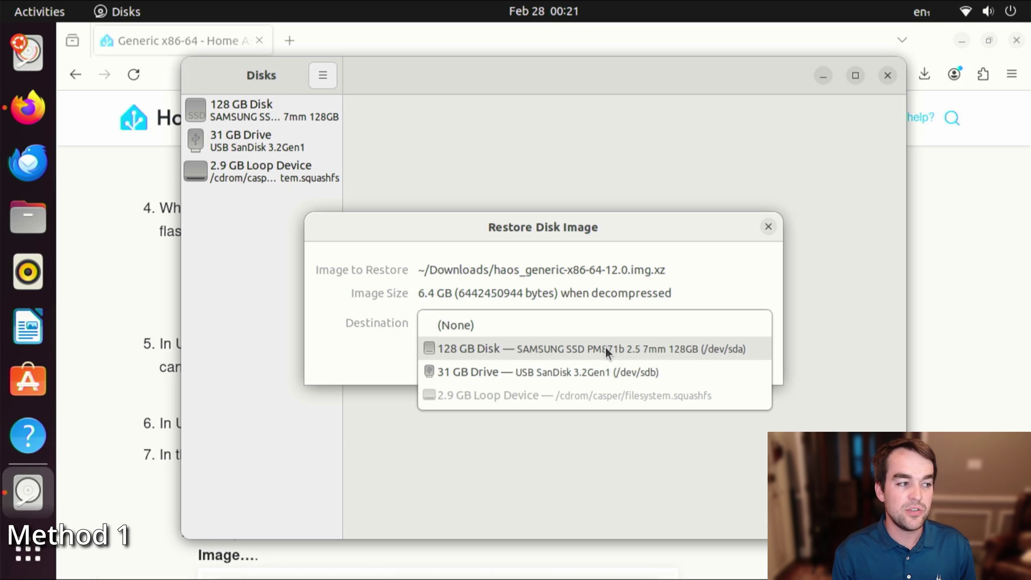
pyautogui.click(604, 349)
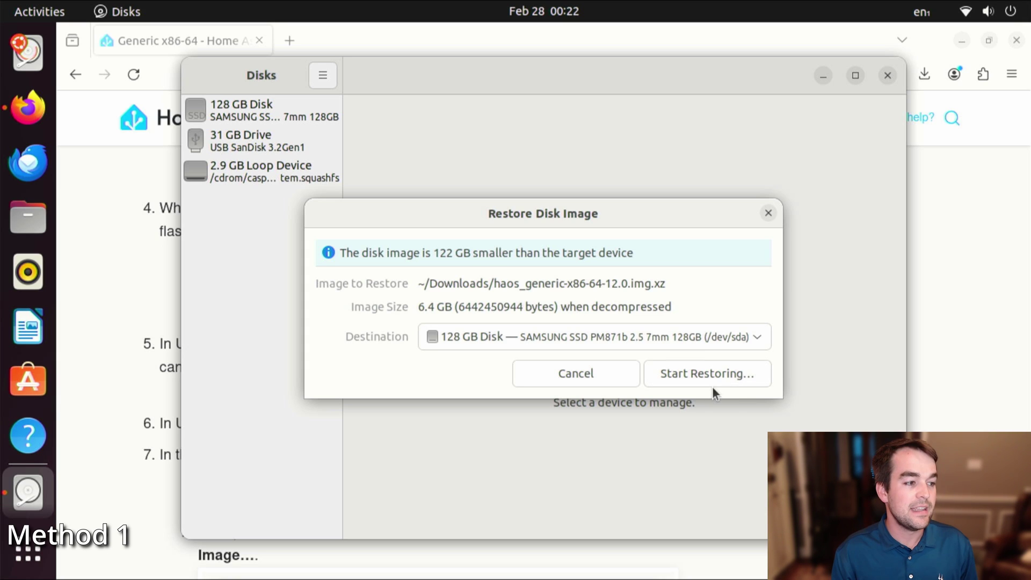
pyautogui.click(697, 383)
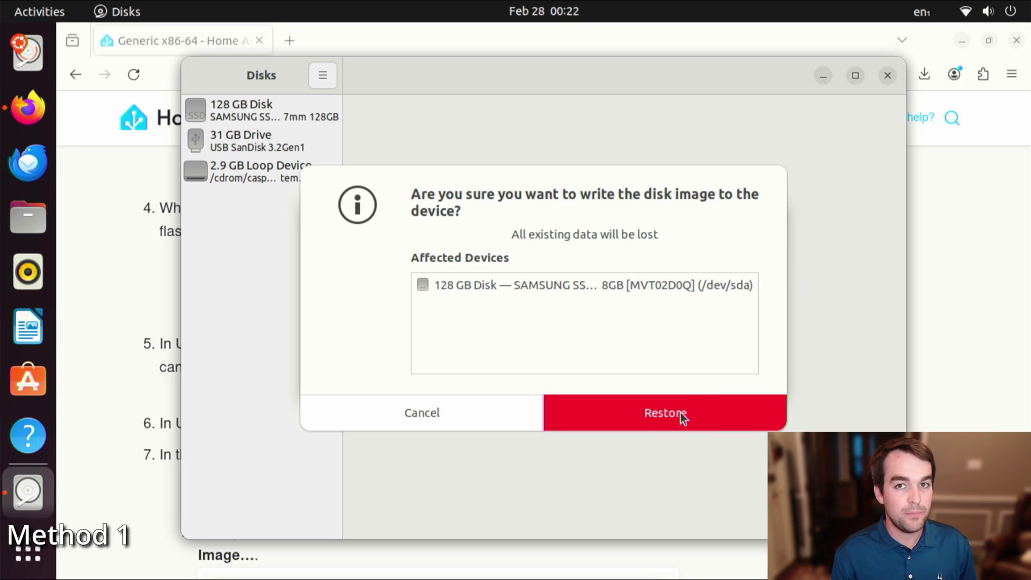
pyautogui.click(681, 412)
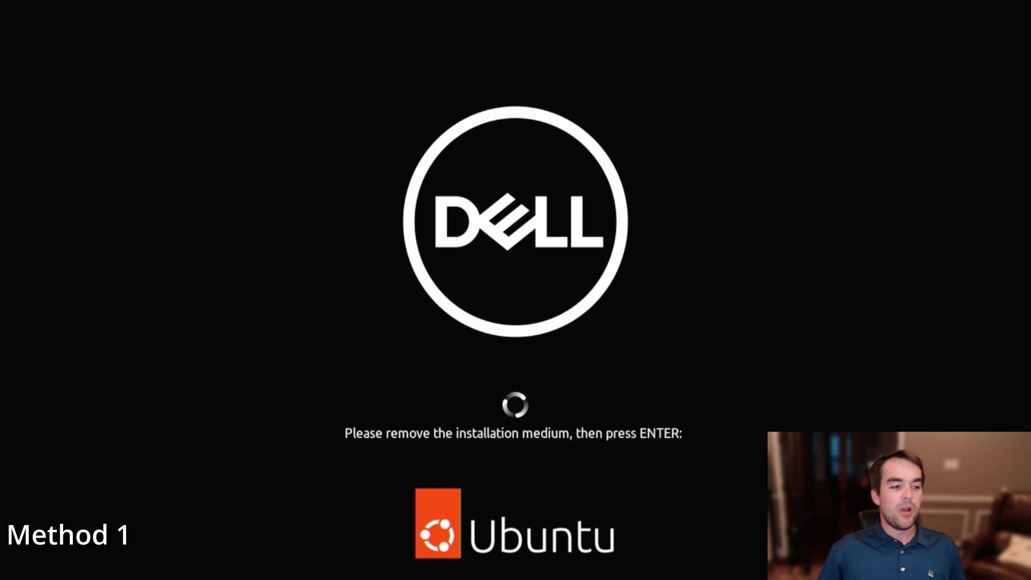
# With the USB stick removed, reboot the Dell so Home Assistant OS 12.0 boots from the SSD
pyautogui.press('Return')
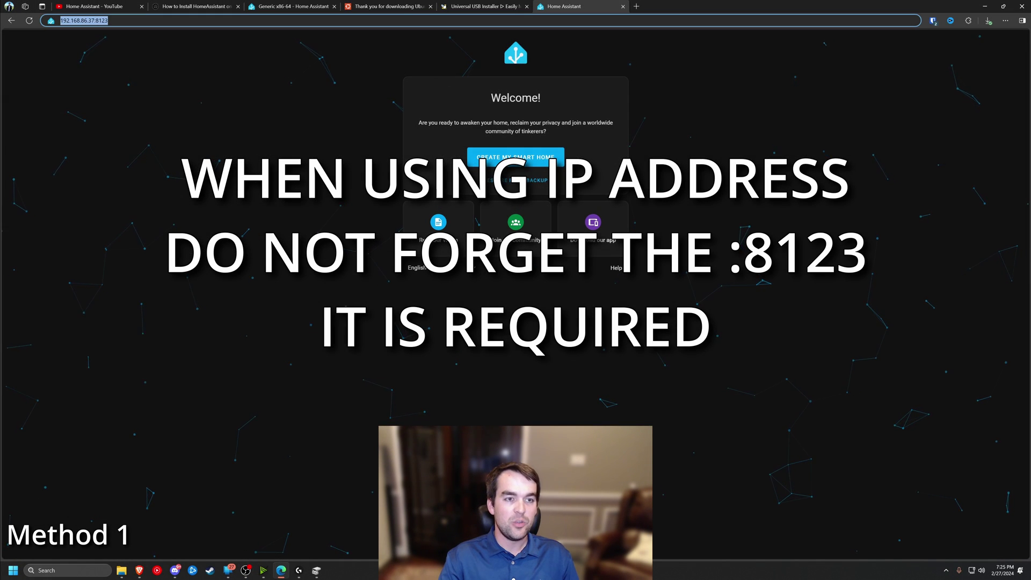
# Load 192.168.86.37:8123 in the browser to reach the Home Assistant Welcome page
pyautogui.press('Return')
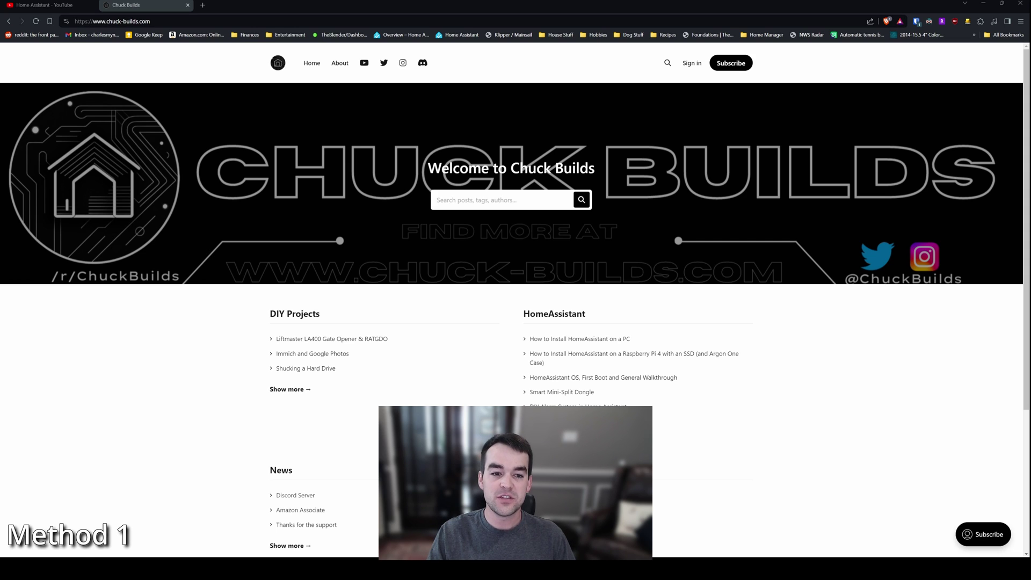
# Switch to the 'Home Assistant - YouTube' tab and scroll through its 16-video playlist
pyautogui.scroll(-1, 516, 290)
pyautogui.click(67, 3)
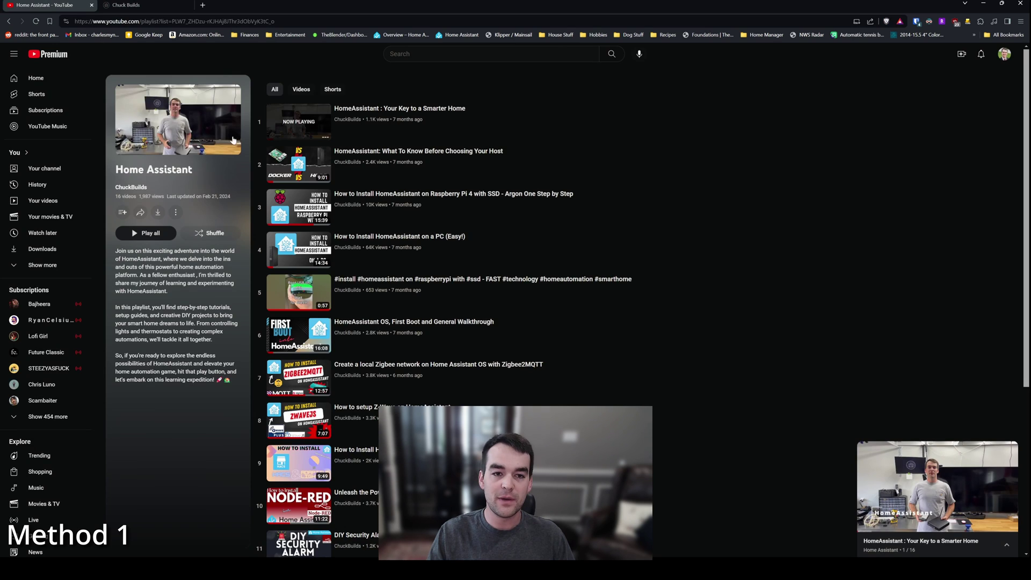
pyautogui.scroll(-4, 752, 331)
pyautogui.scroll(-2, 754, 332)
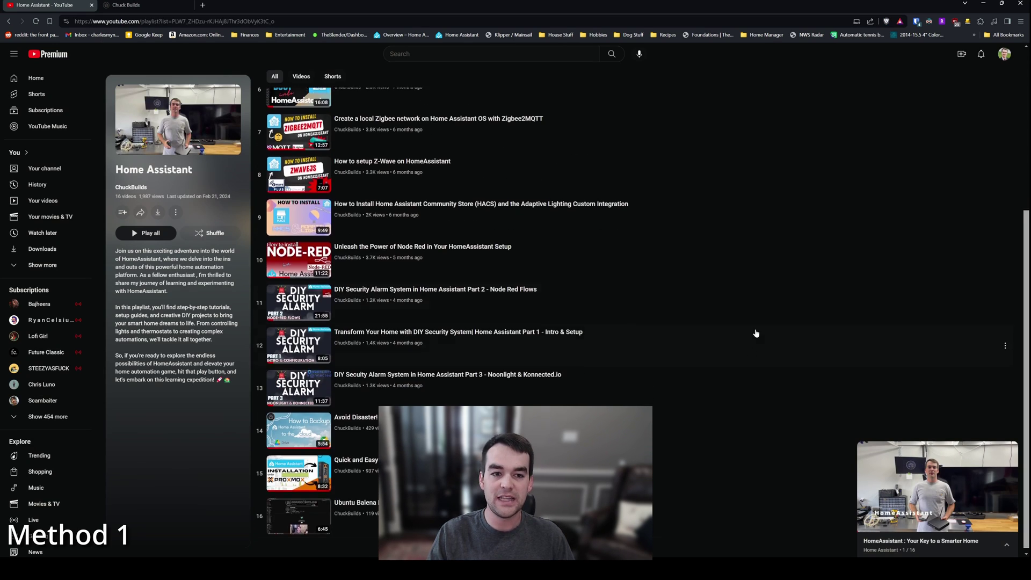
pyautogui.scroll(6, 757, 335)
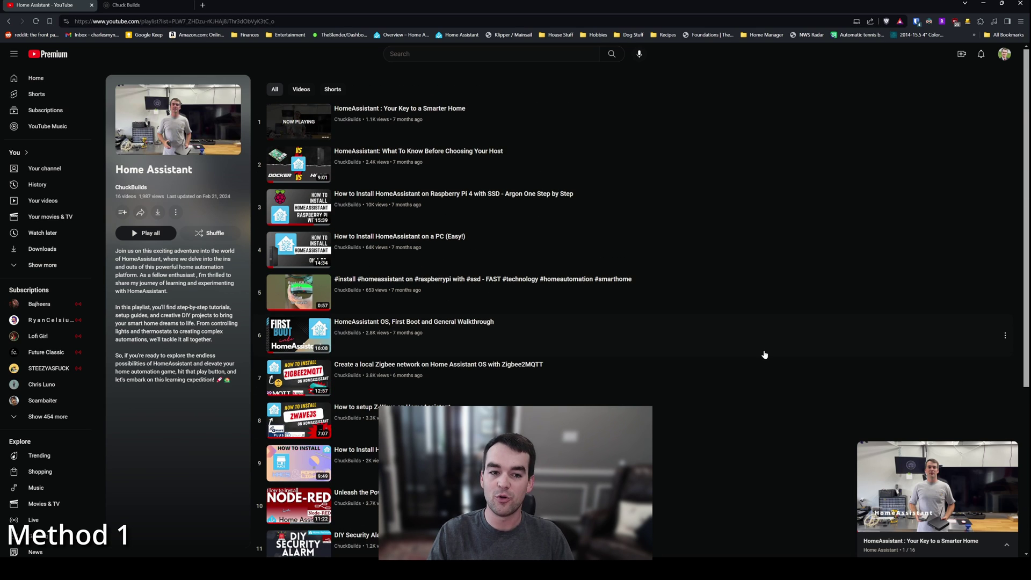